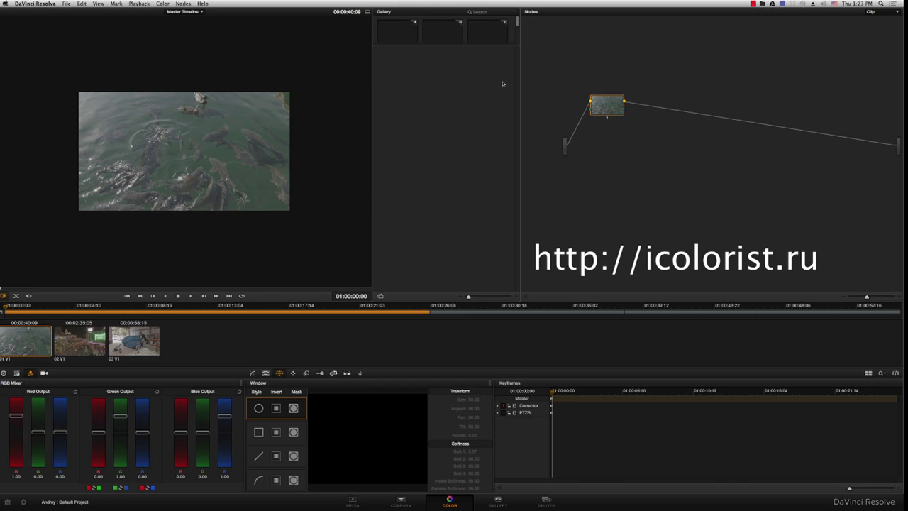
- Preview the second and third clips, return to the fish clip, and nudge node 1
drag(606, 106, 608, 101)
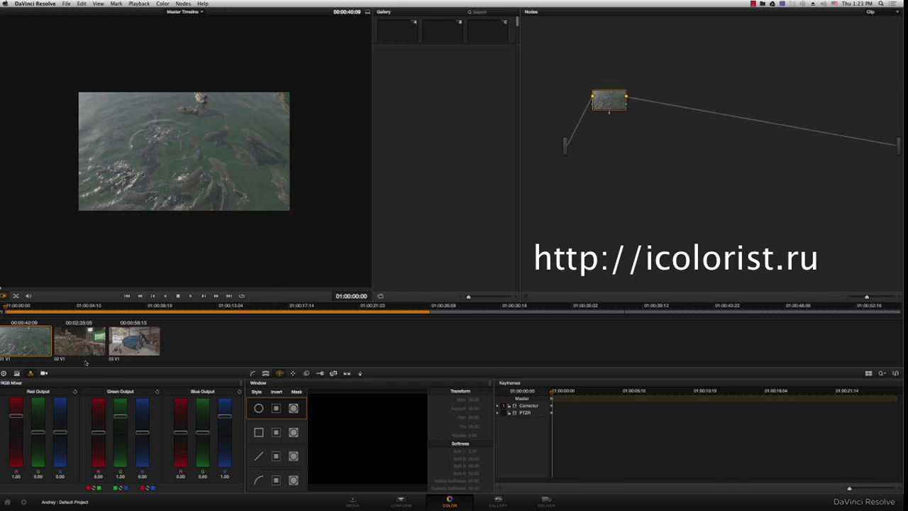
click(79, 341)
click(26, 341)
click(135, 340)
click(25, 341)
drag(614, 97, 612, 93)
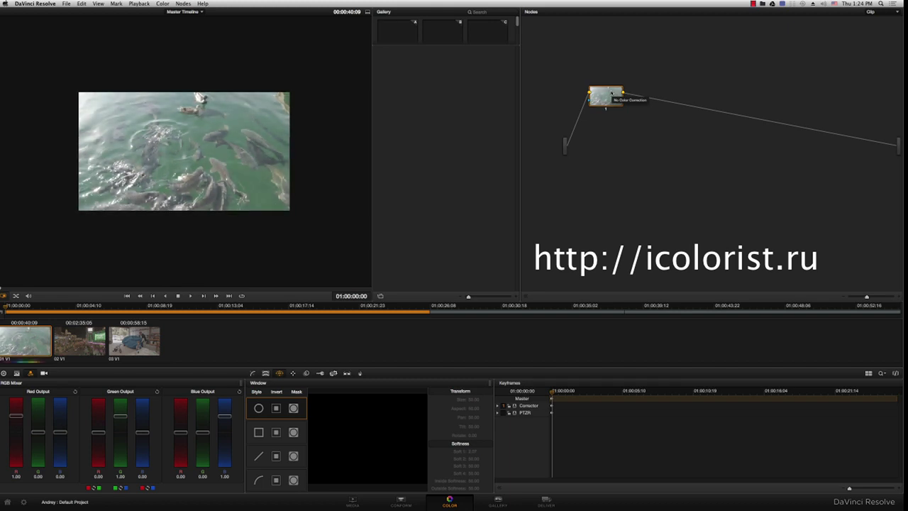
- Select the garage clip 03 and switch the Nodes panel from Clip to Track
click(86, 340)
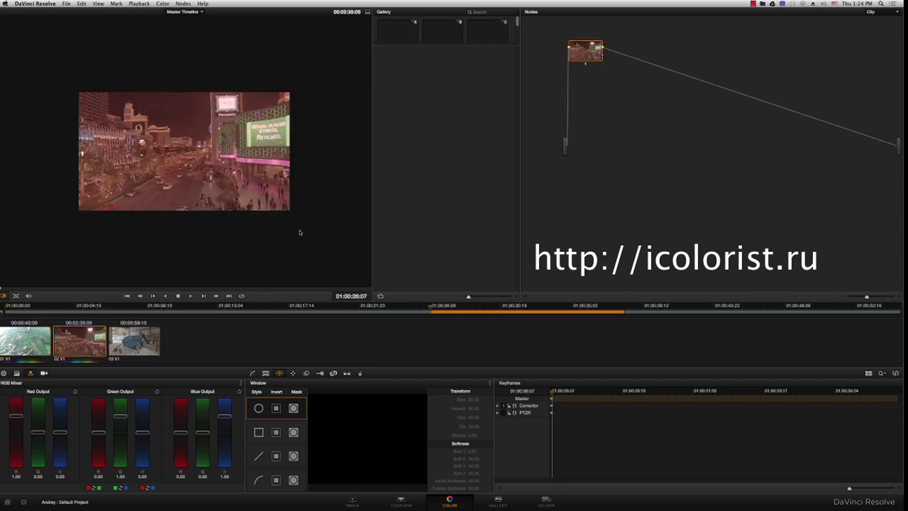
click(151, 343)
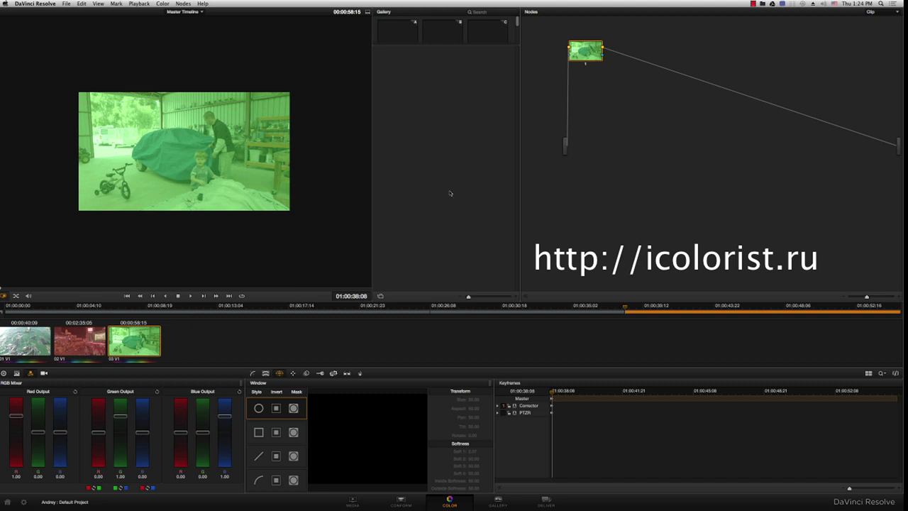
drag(585, 52, 614, 112)
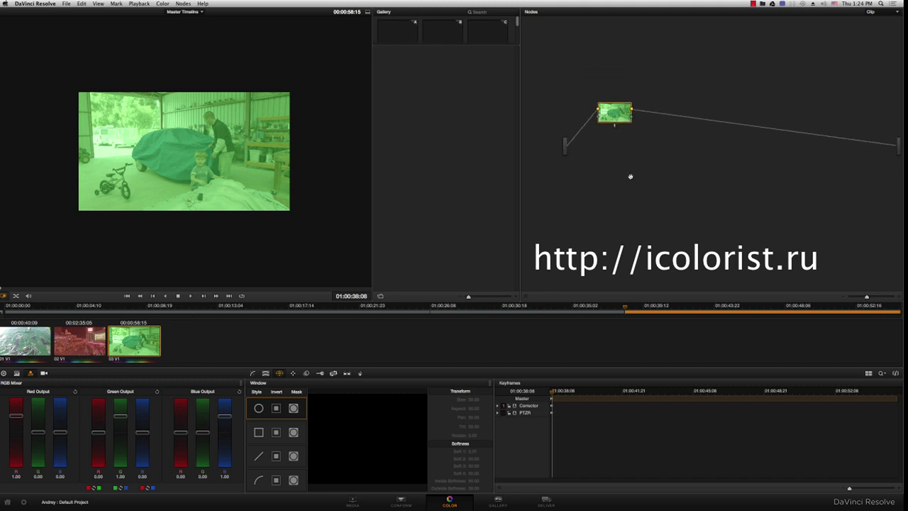
click(879, 14)
click(882, 25)
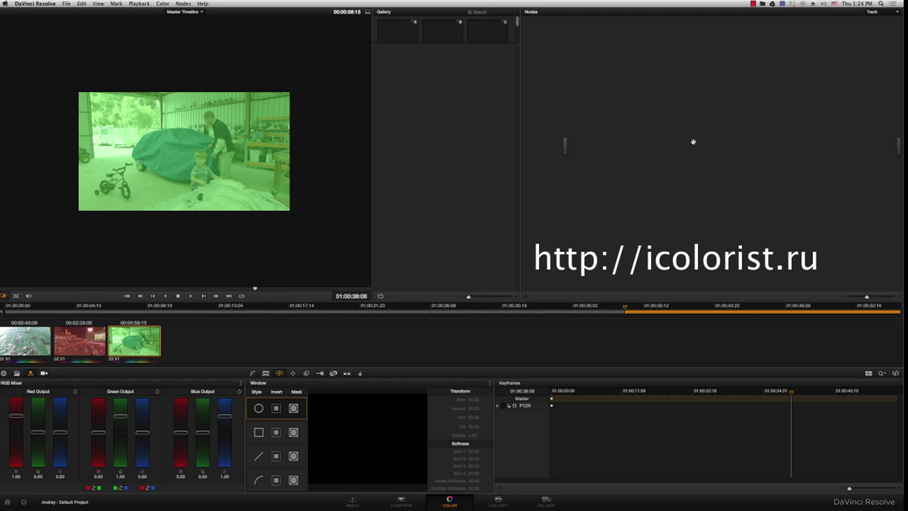
- Add corrector node 1 to the track graph with Alt+S, center it, and add serial node 2
drag(688, 116, 664, 115)
key(alt+s)
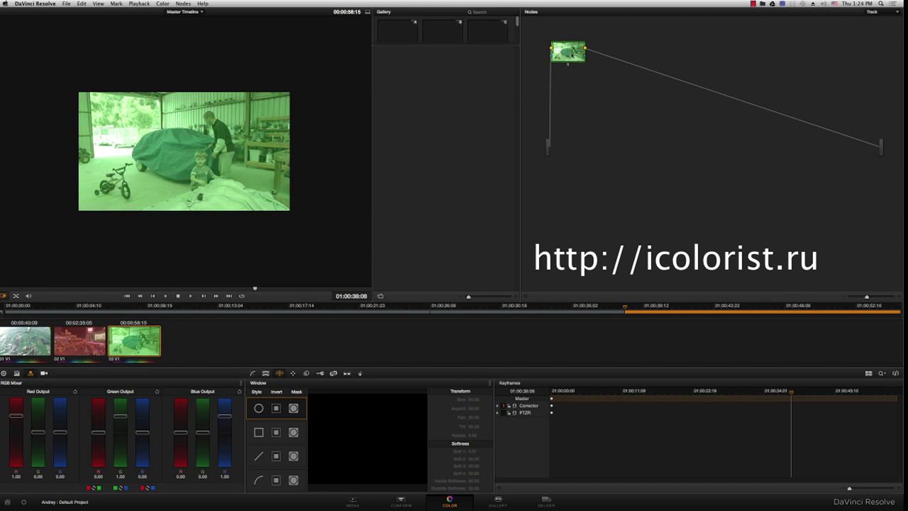
drag(572, 54, 629, 110)
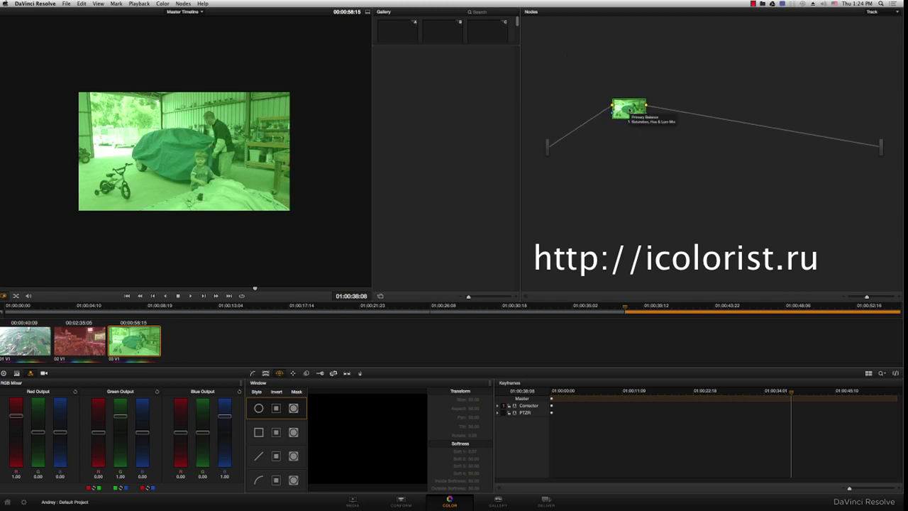
key(alt+s)
- Give node 2 a Circle window enlarged to cover most of the frame, then invert it
click(259, 408)
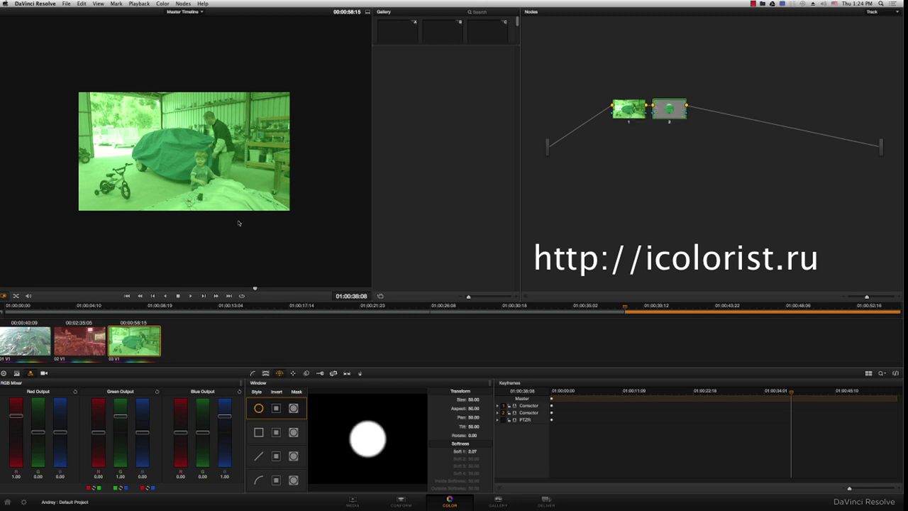
click(4, 296)
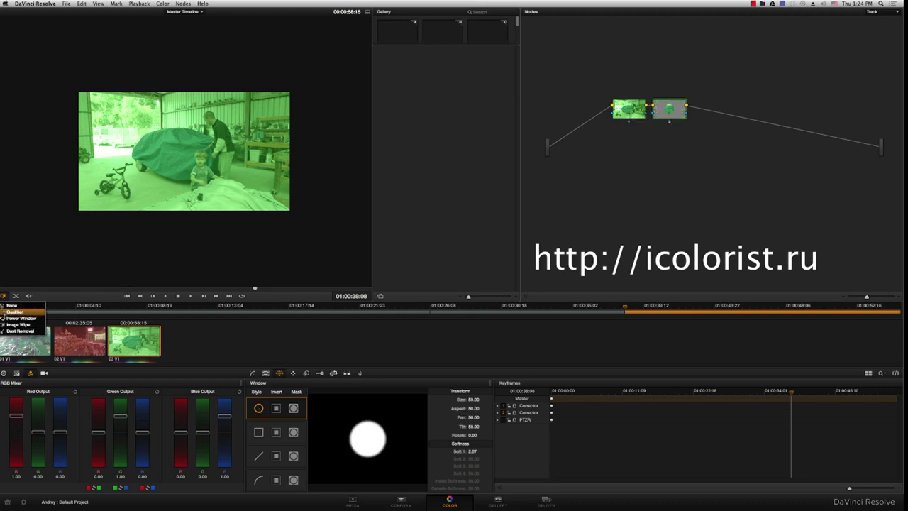
click(10, 317)
drag(213, 186, 292, 200)
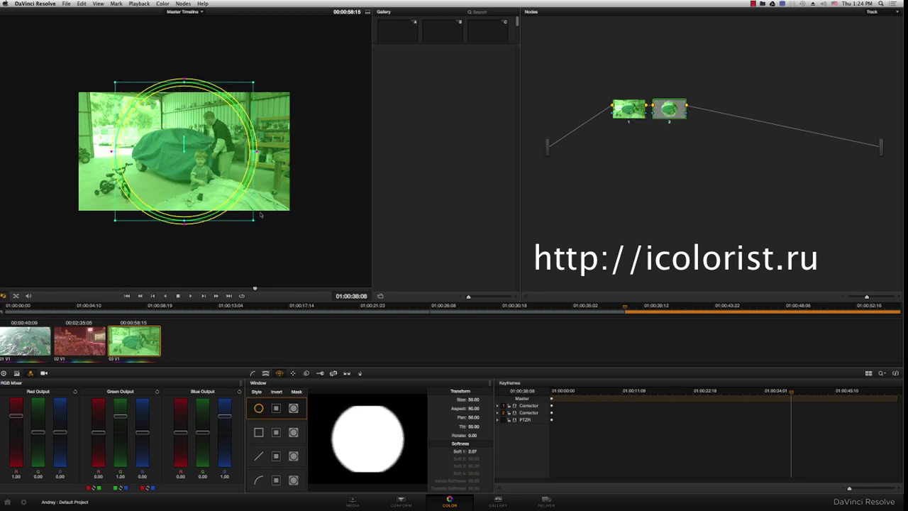
click(276, 409)
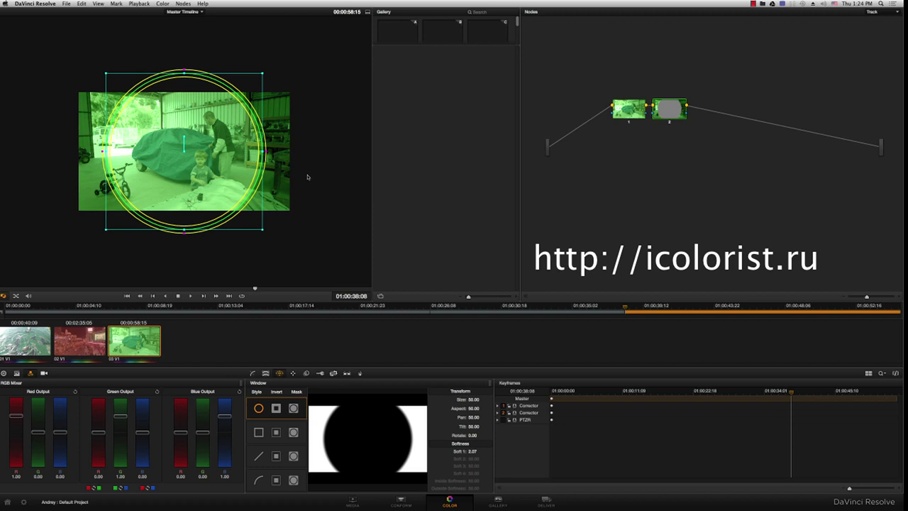
- Check the vignette on the fish and Las Vegas clips, then set the viewer overlay to None
click(41, 352)
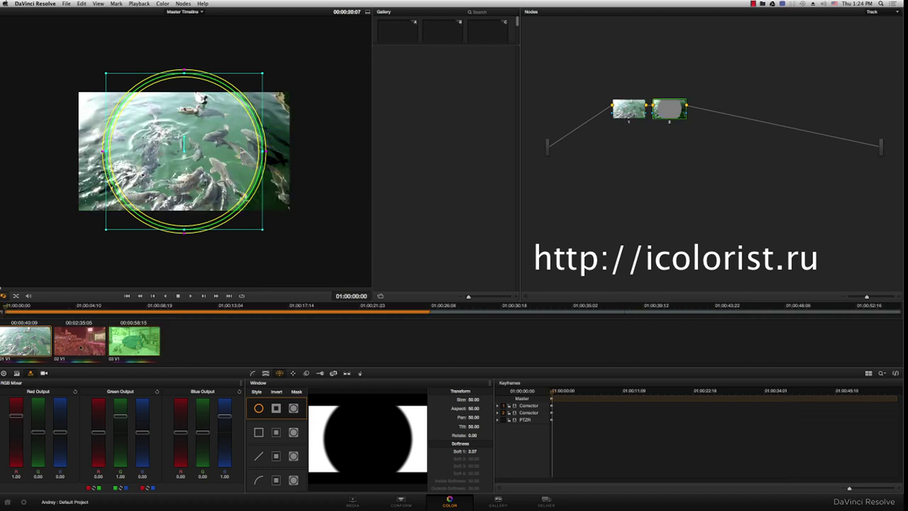
click(83, 342)
click(3, 296)
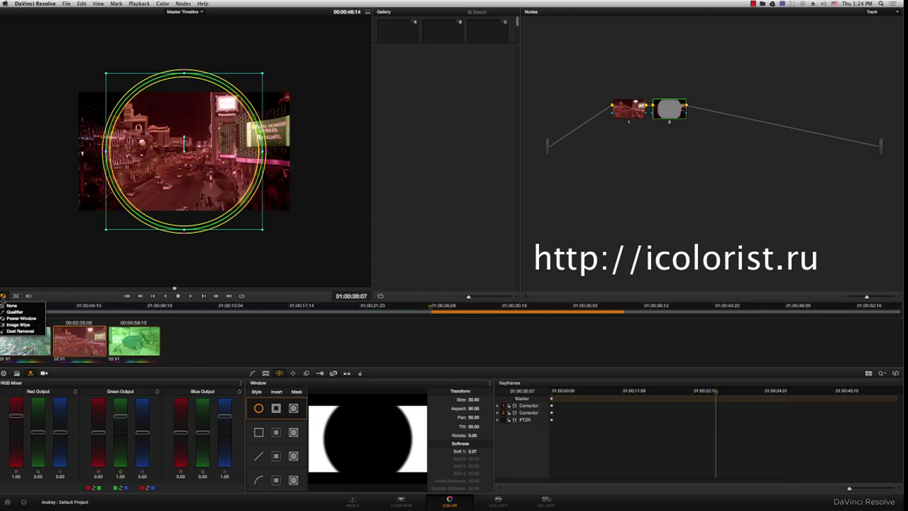
click(23, 306)
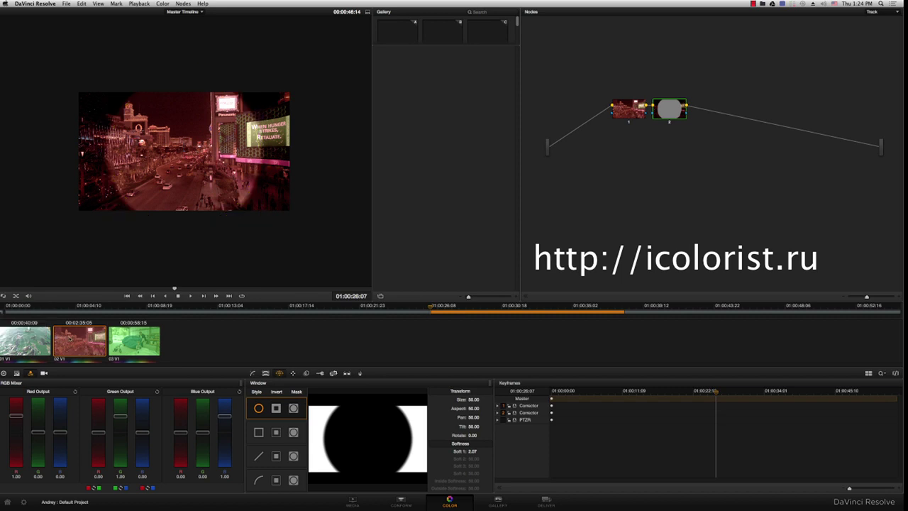
- Select clip 01 to show the vignetted fish footage in the viewer
click(32, 342)
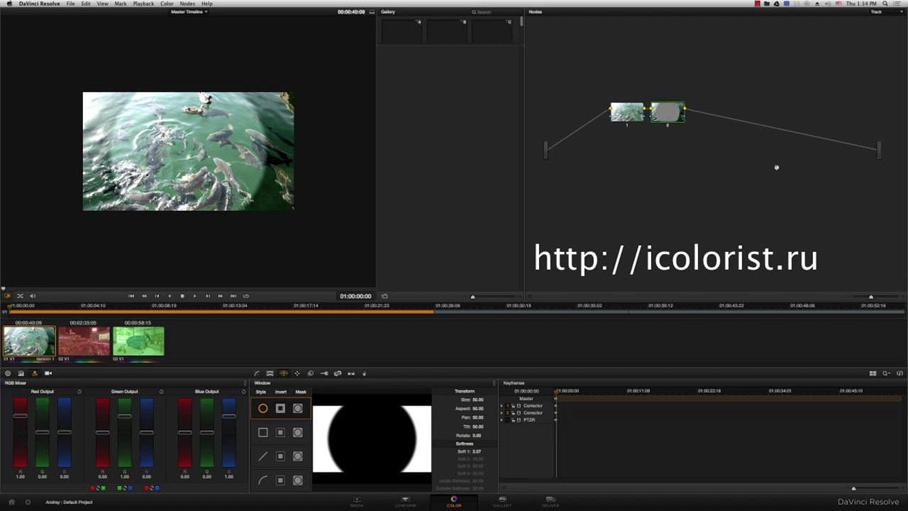
- Grab a gallery still of the vignetted grade and switch the node graph back to Clip
key(super+alt+g)
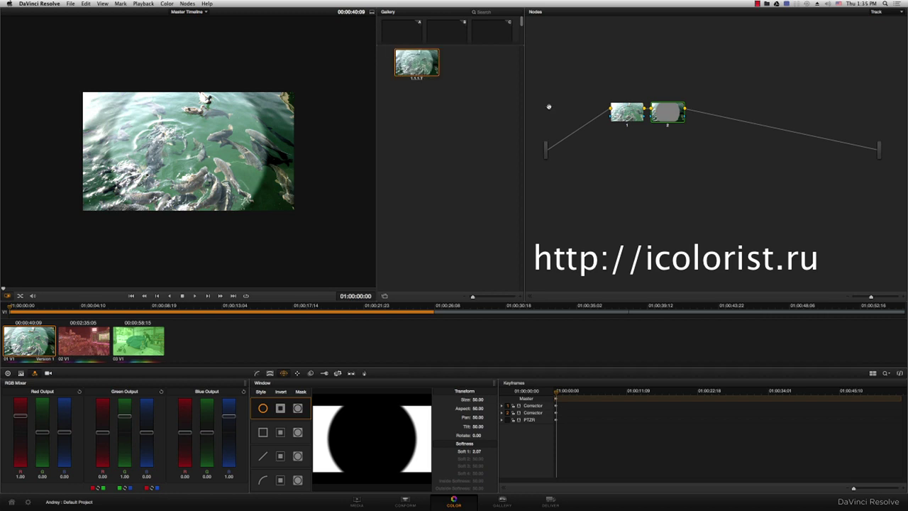
click(883, 13)
click(891, 21)
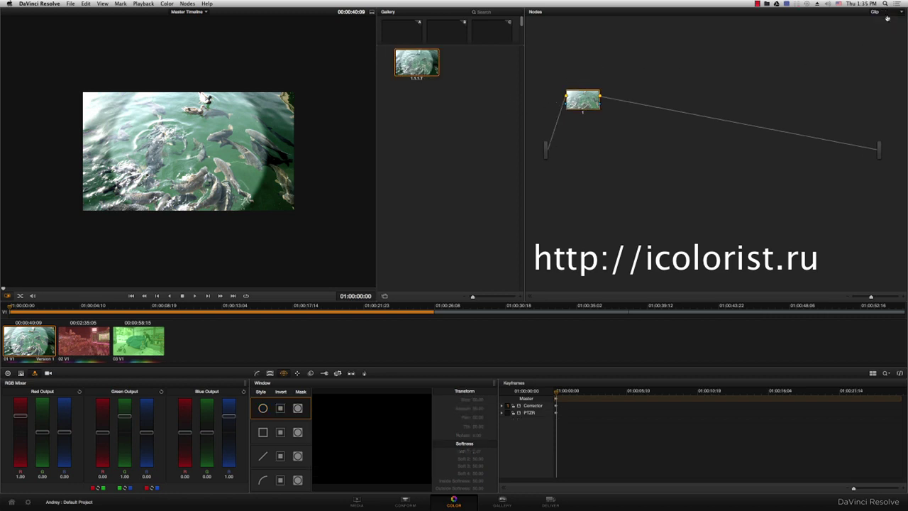
drag(585, 111, 591, 119)
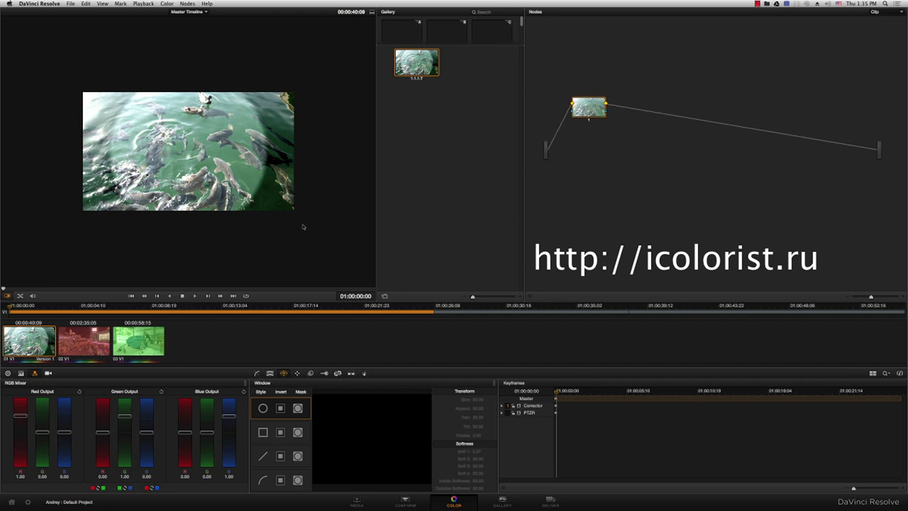
- Create a new local version, Version 3, for the fish clip 01
right_click(25, 343)
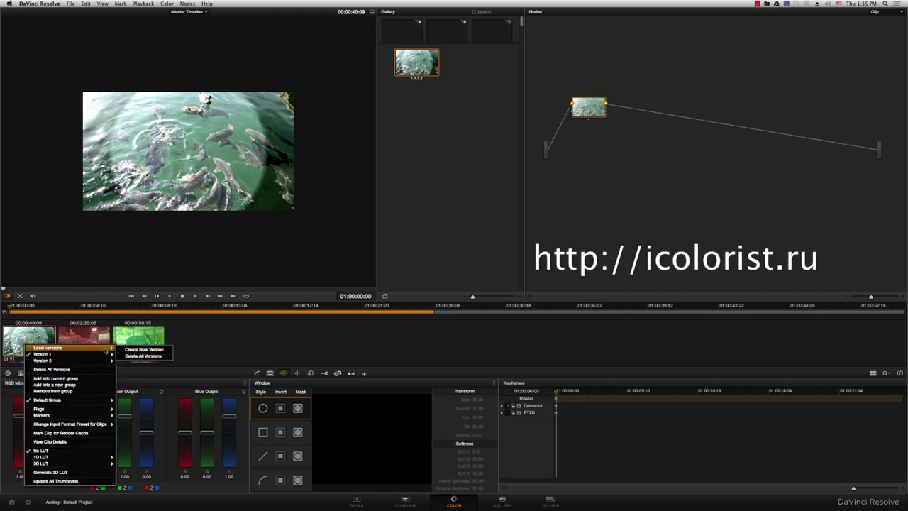
click(128, 349)
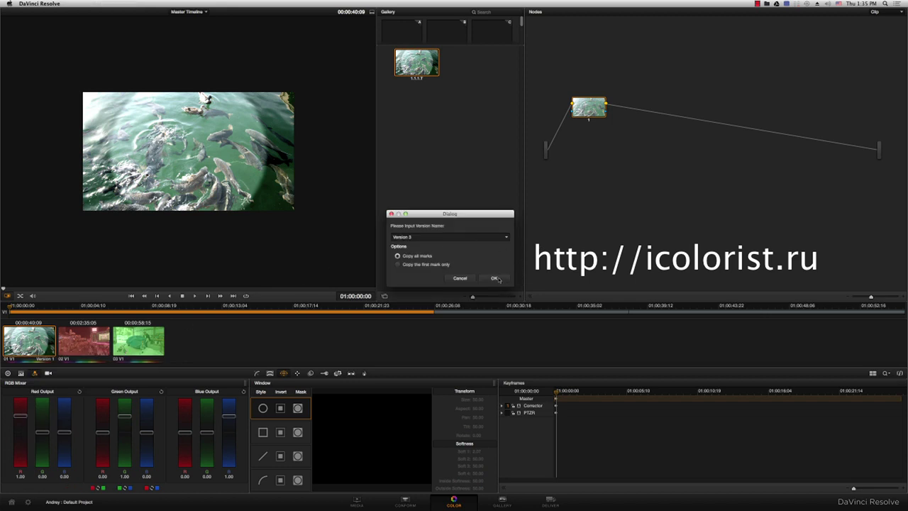
click(495, 278)
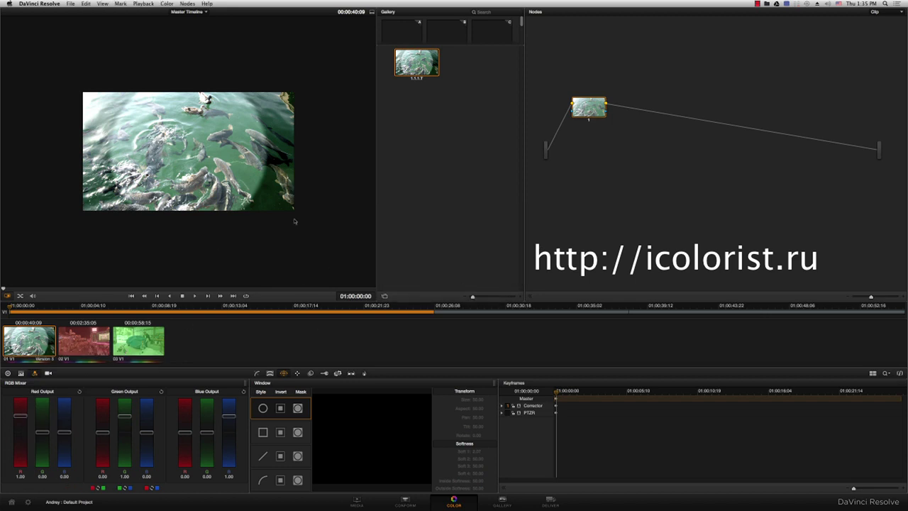
drag(591, 101, 623, 98)
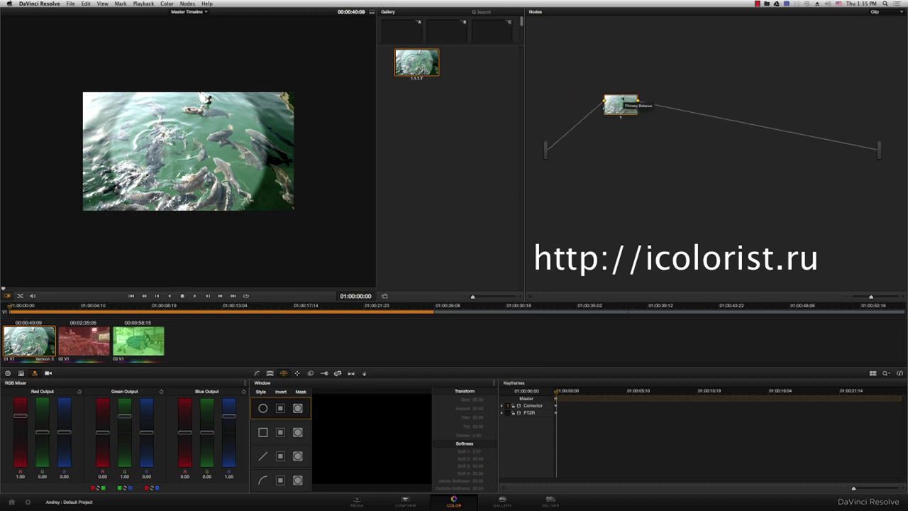
- Delete the corrector node from the fish clip's Version 3 graph
key(Delete)
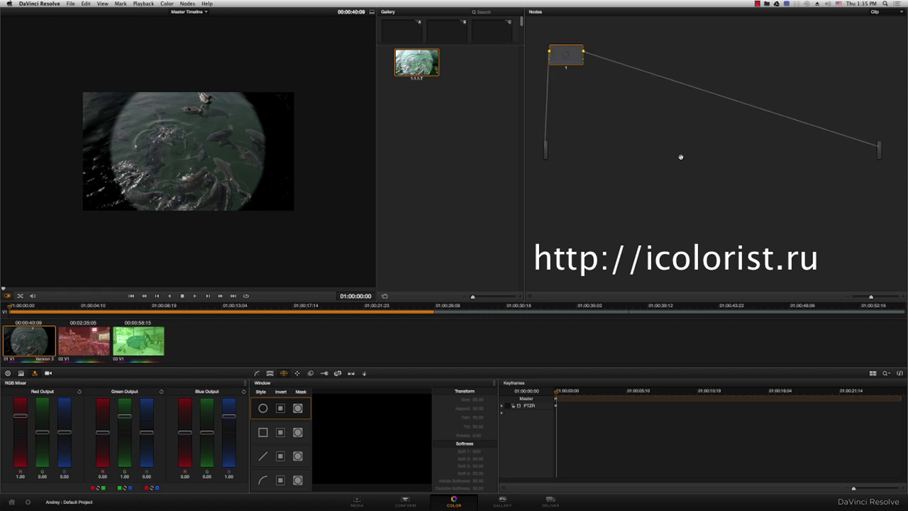
drag(563, 47, 618, 140)
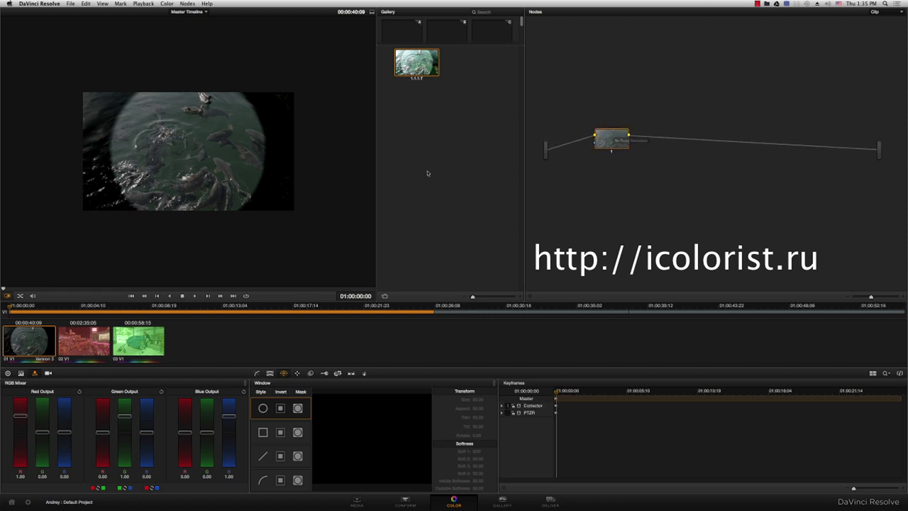
- Open the gallery still's node graph and drag its nodes 1 and 2 into the fish clip's graph
right_click(413, 65)
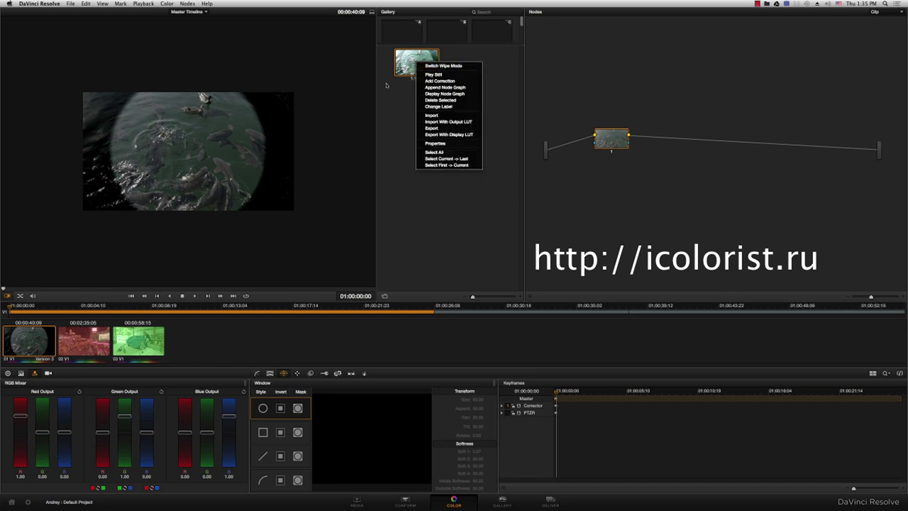
click(441, 95)
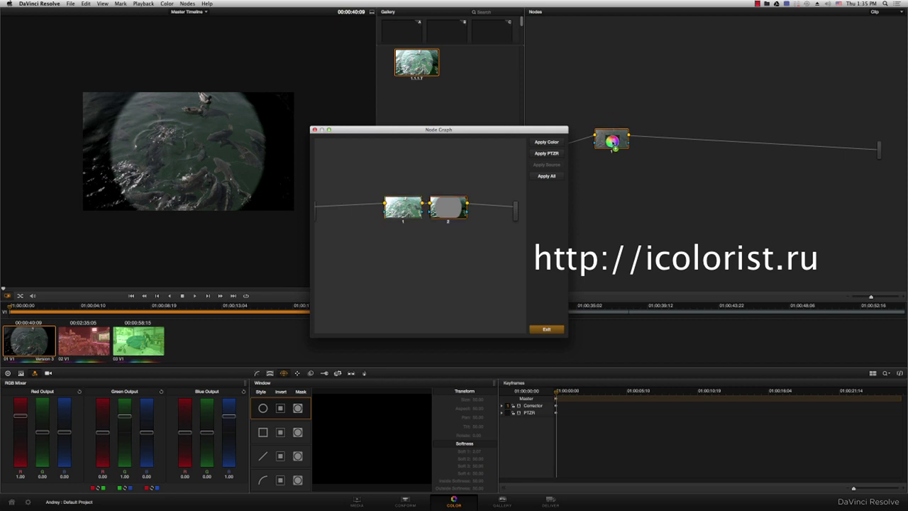
drag(408, 205, 610, 138)
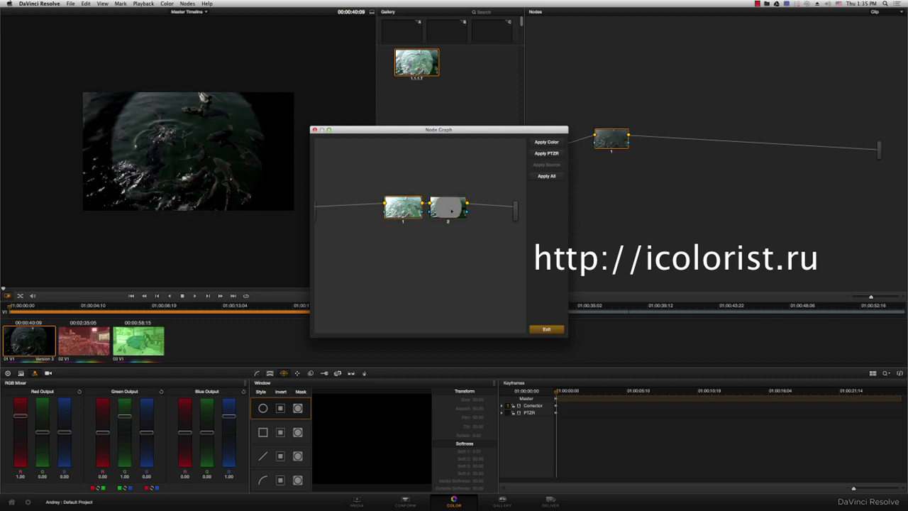
drag(448, 207, 674, 139)
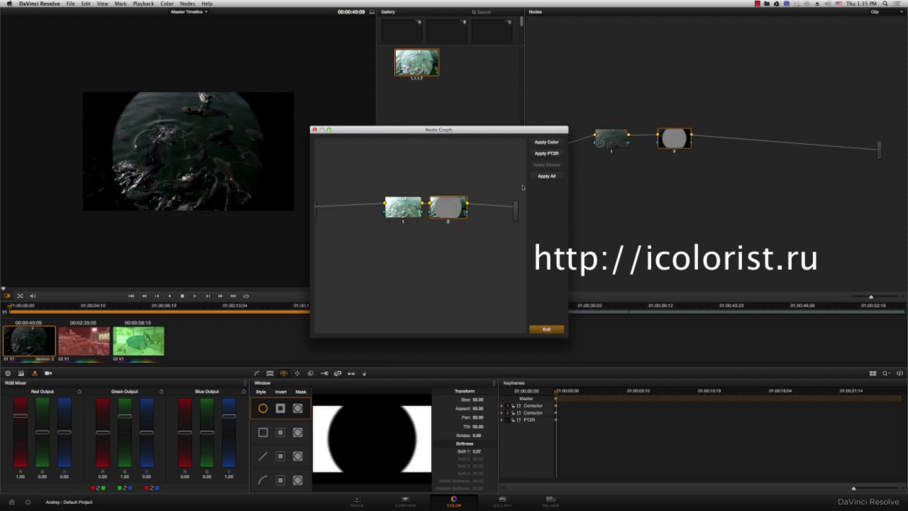
- Close the still's node graph and grab still 1.1.2 of the fish clip's two-node grade
click(546, 330)
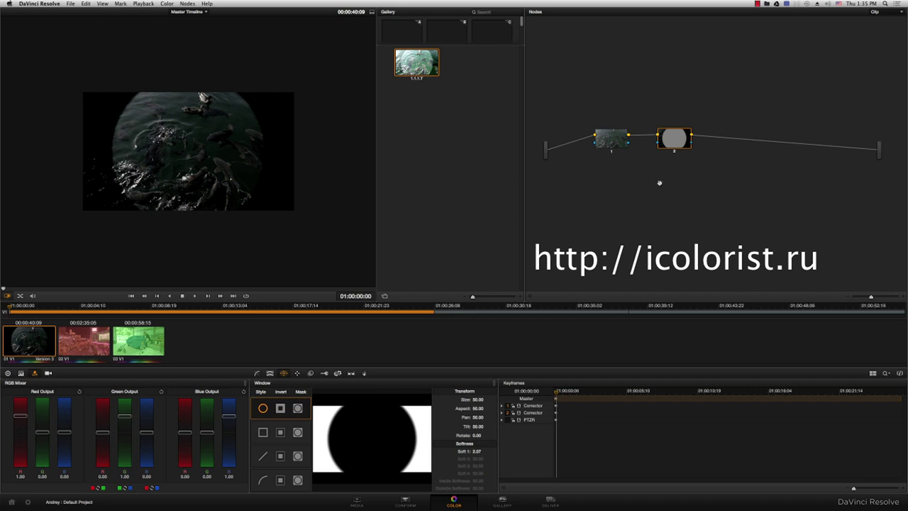
key(ctrl+alt+g)
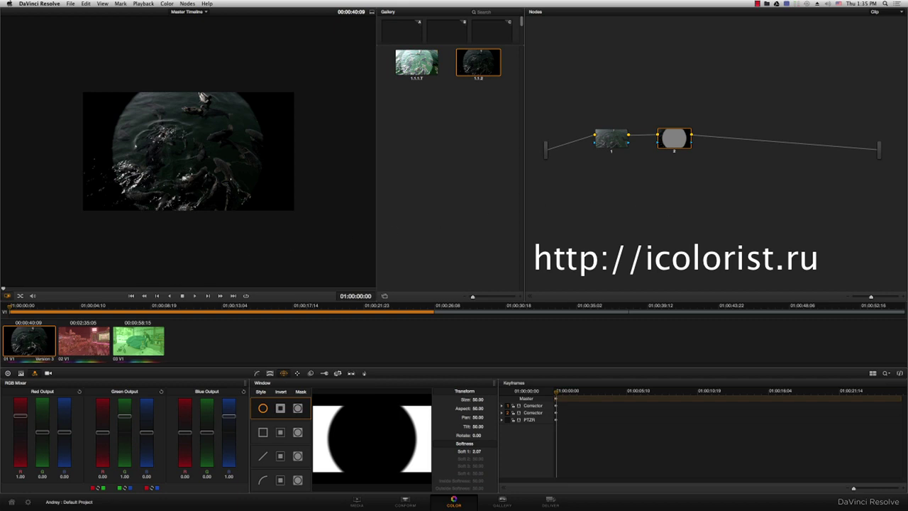
right_click(27, 342)
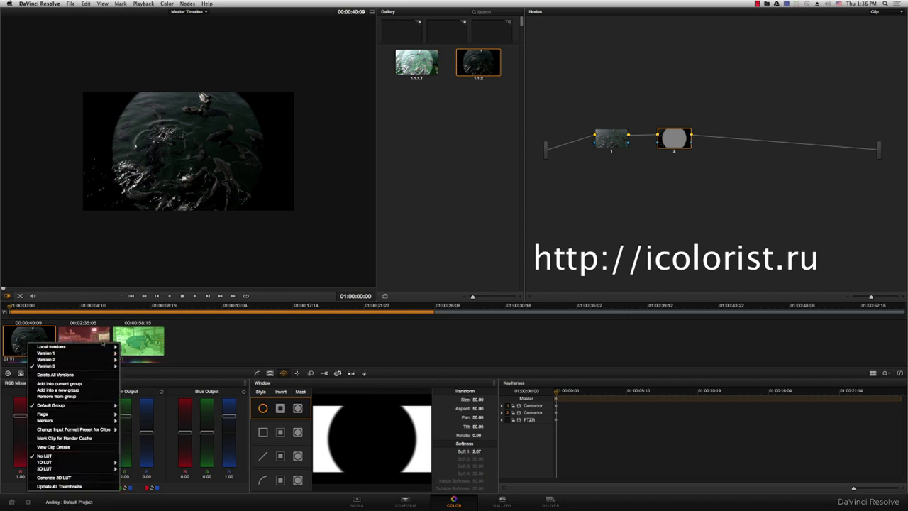
- Load the fish clip's Version 1, disable both track-level vignette nodes, and return to Clip level
mouse_move(98, 353)
click(138, 355)
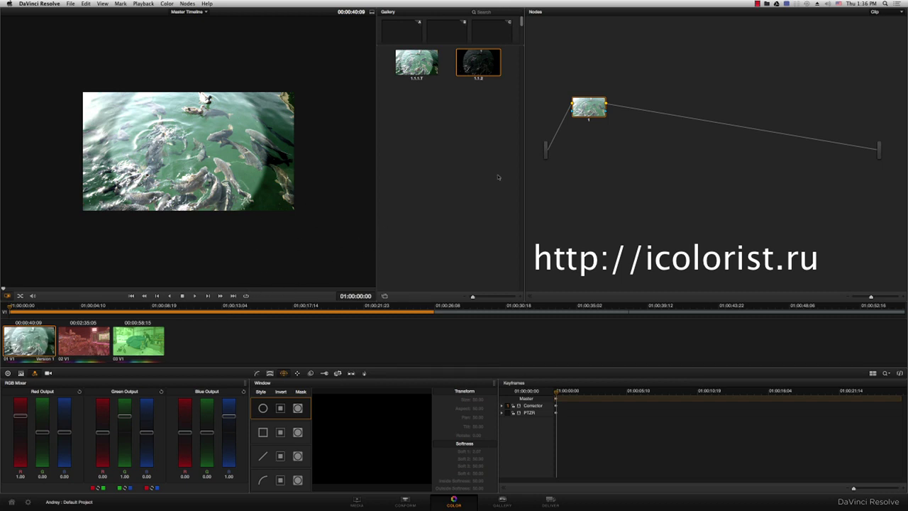
click(891, 13)
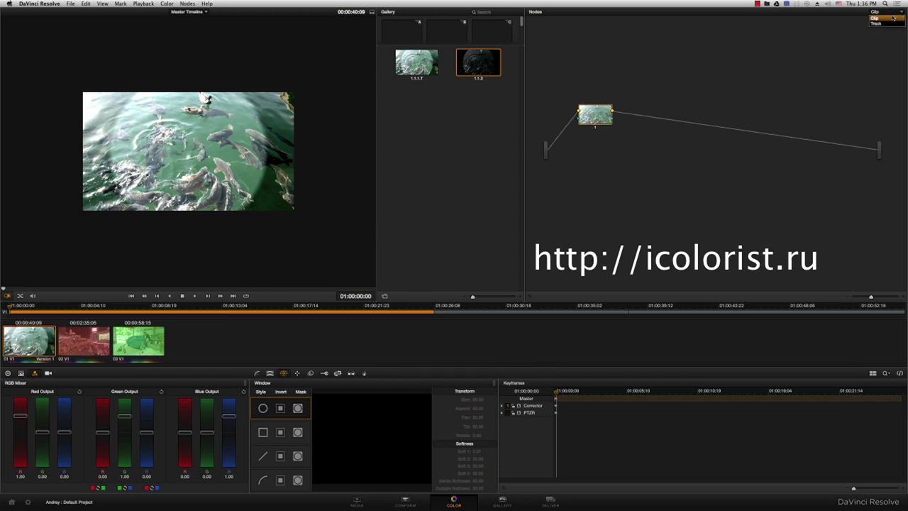
click(887, 24)
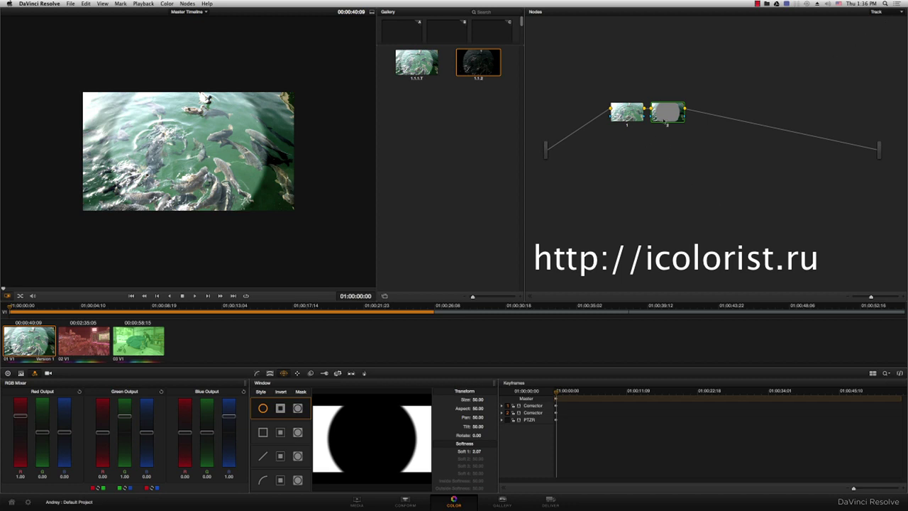
key(alt+d)
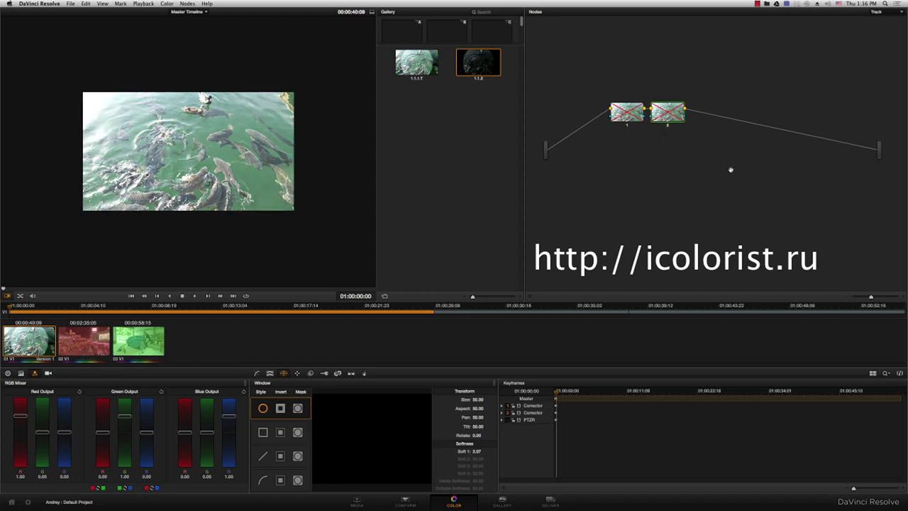
click(881, 14)
click(873, 25)
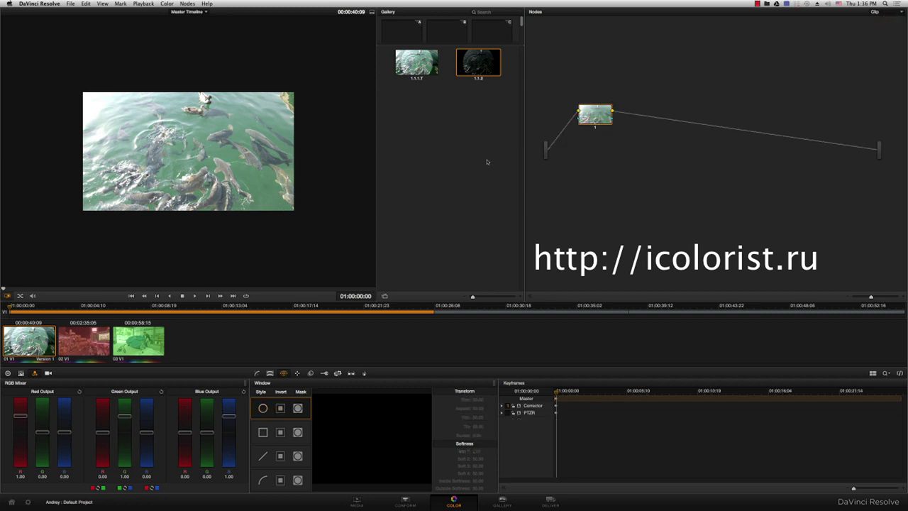
key(Down)
key(Down)
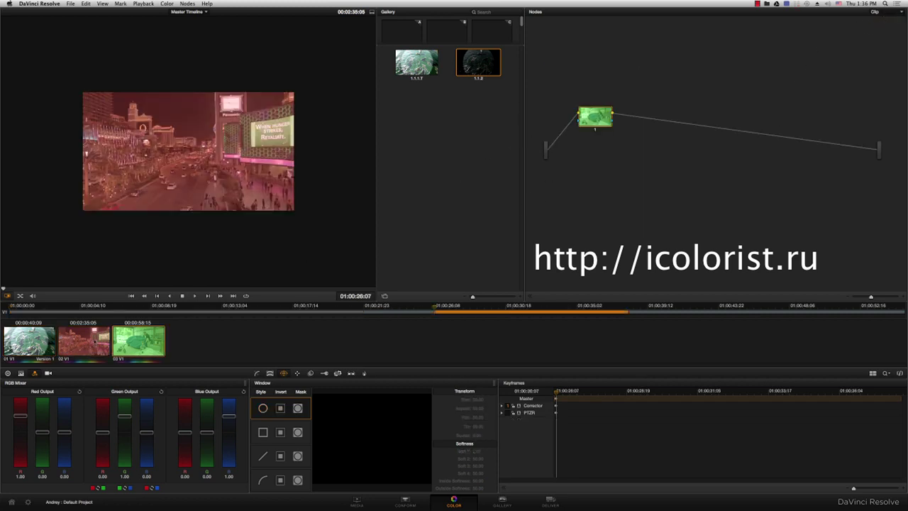
- Append still 1.1.2's node graph onto the fish clip 01
key(Home)
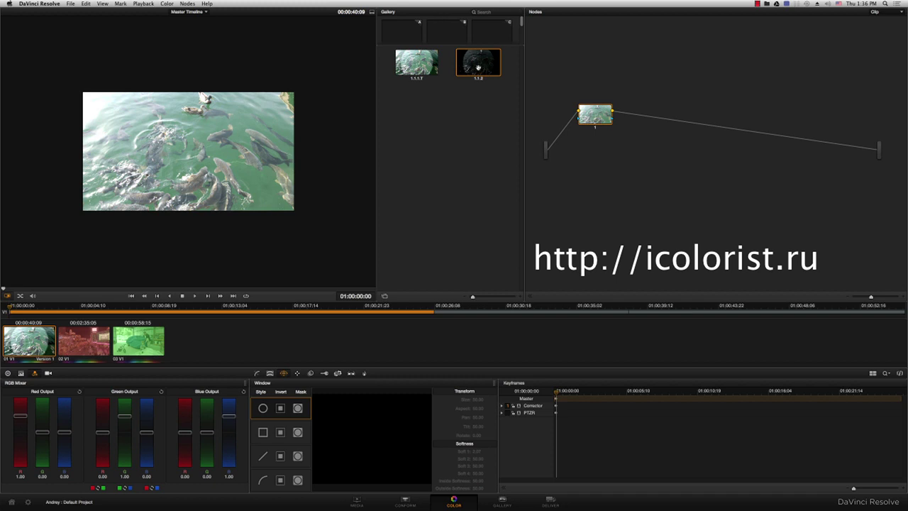
right_click(480, 65)
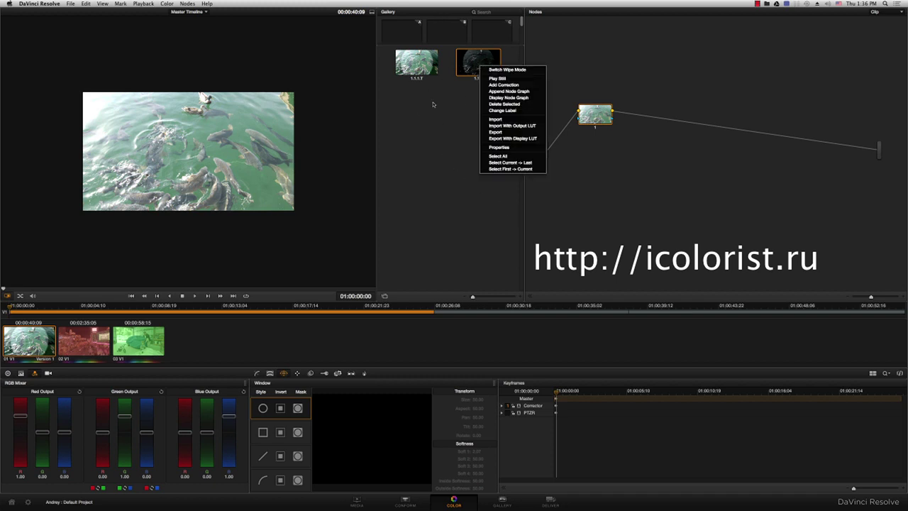
click(493, 92)
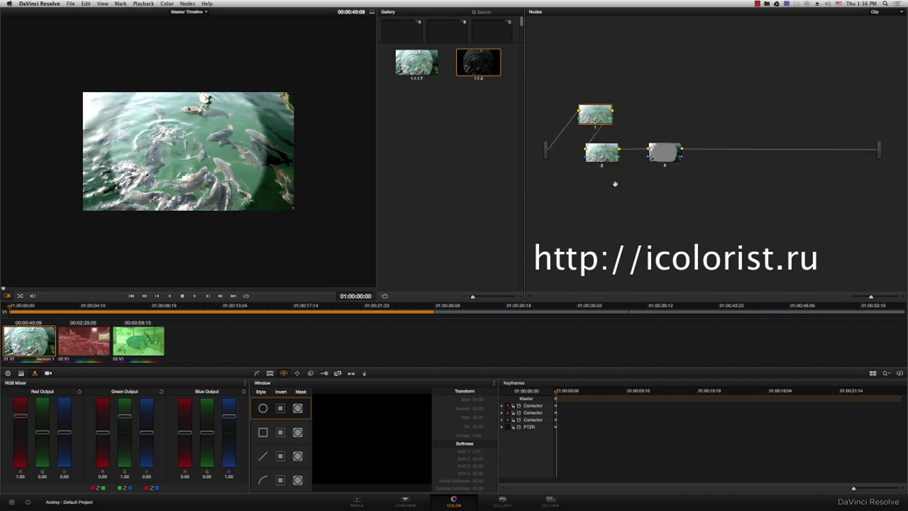
- Append still 1.1.2's node graph onto the Las Vegas clip 02 and garage clip 03
click(97, 341)
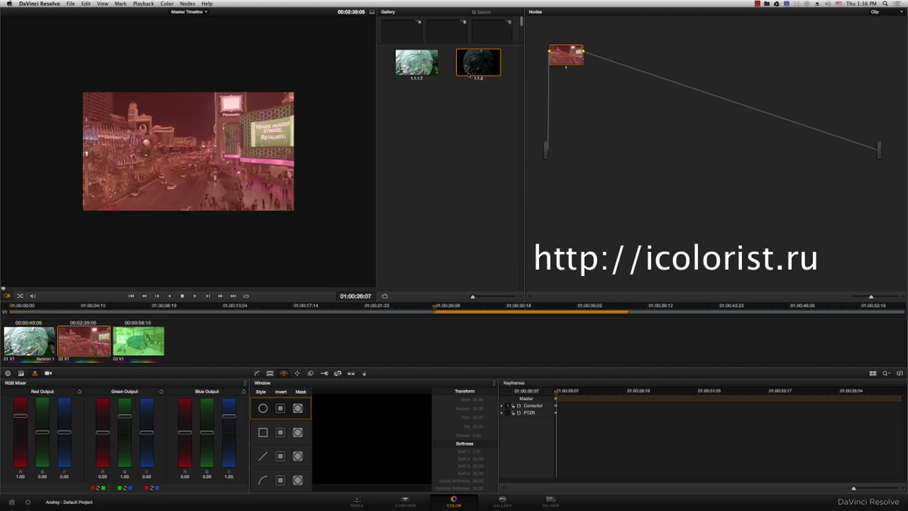
right_click(479, 63)
click(490, 95)
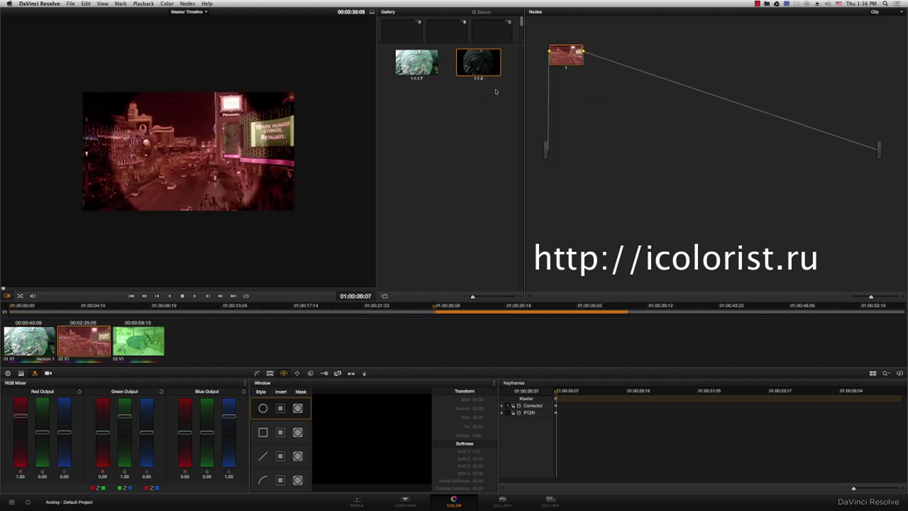
key(Down)
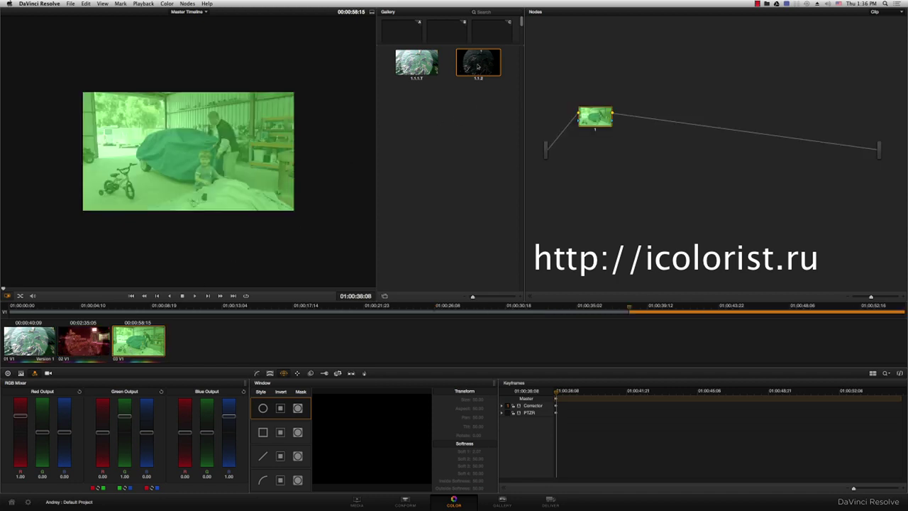
right_click(478, 66)
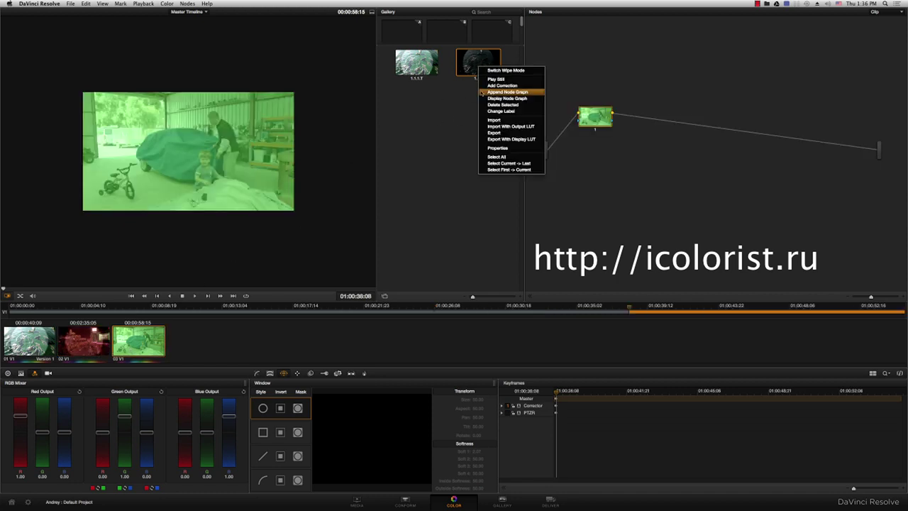
click(492, 96)
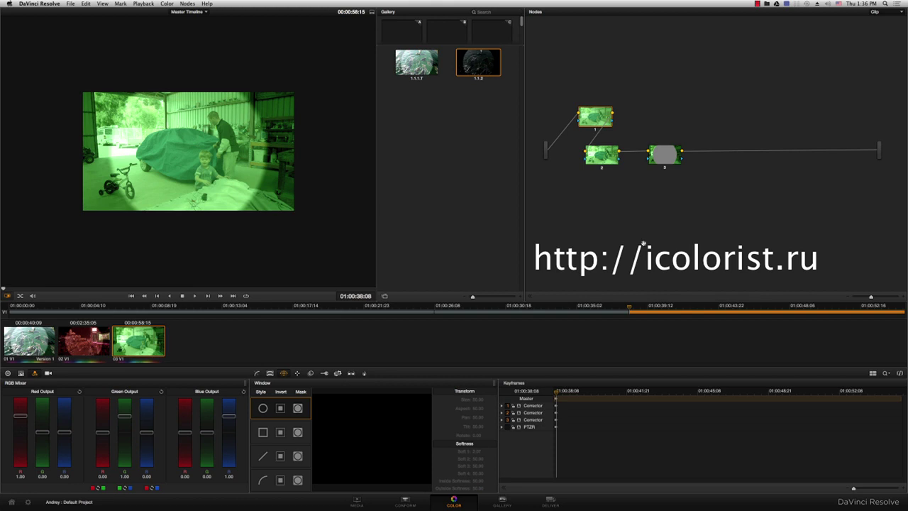
- Return to the fish clip (clip 01) and select node 3 to show its circular vignette window
key(Up)
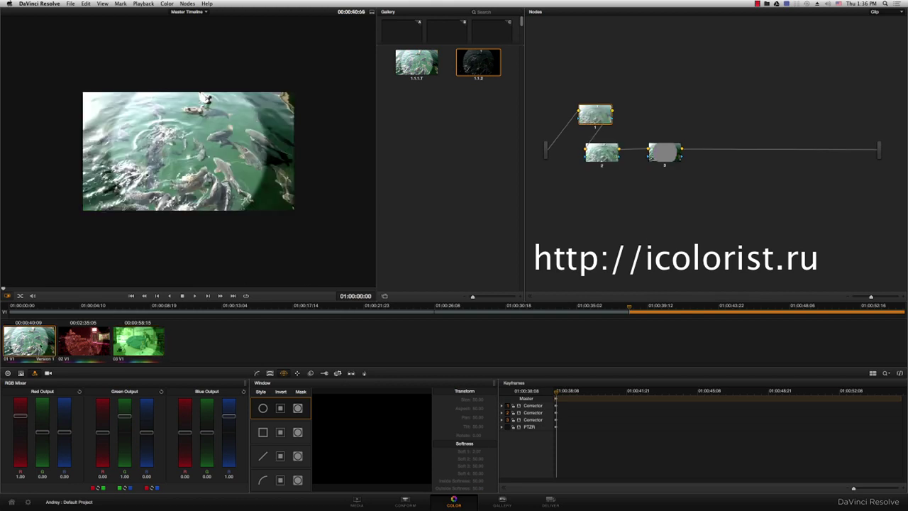
key(Down)
key(Up)
key(Up)
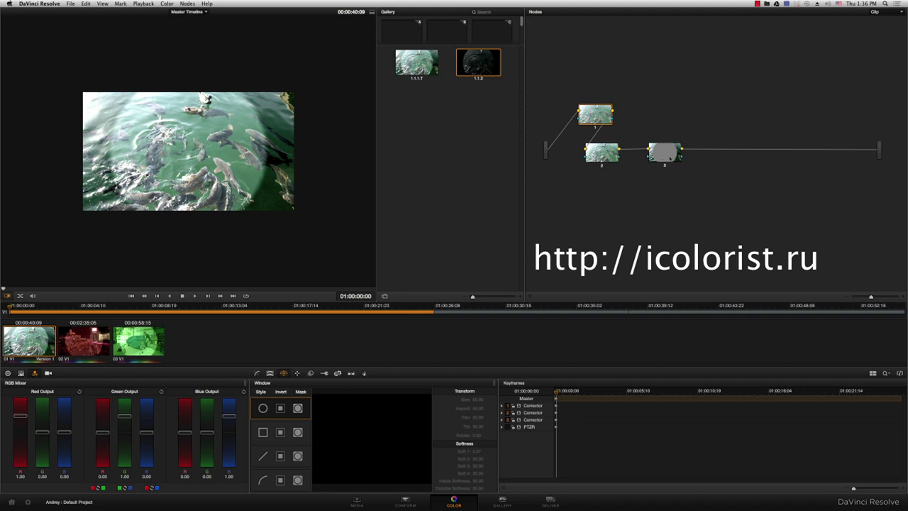
click(665, 155)
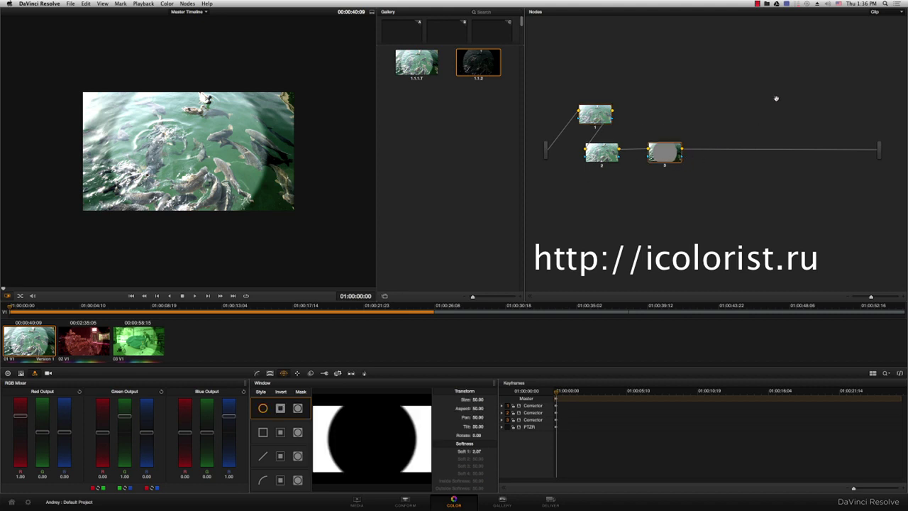